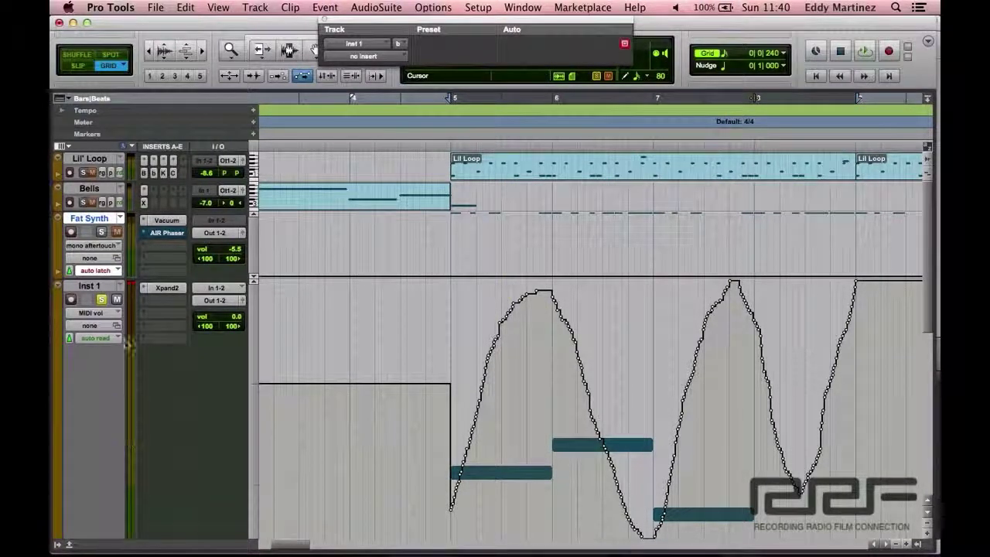
Start playback and insert Compressor/Limiter Dyn3 on Inst 1's second insert slot
key(space)
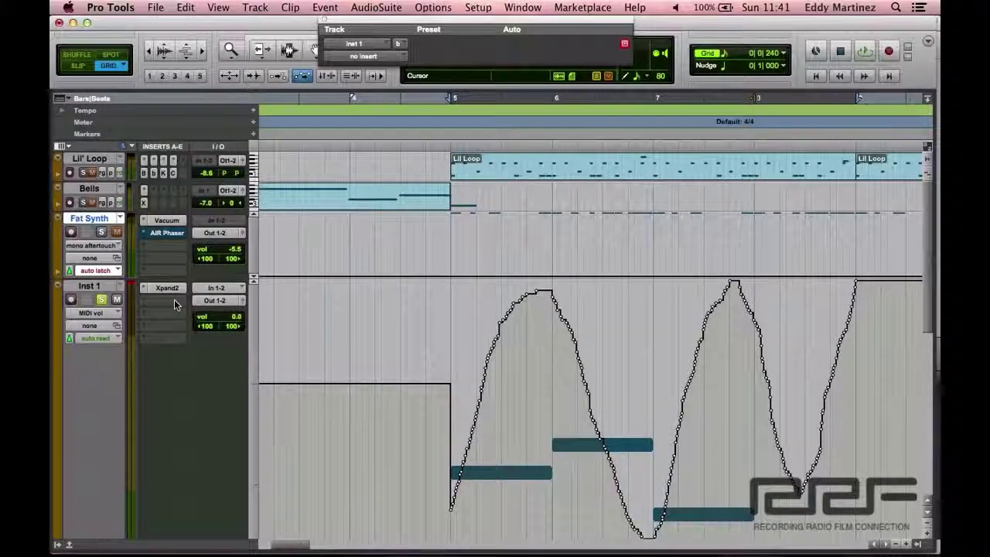
click(174, 303)
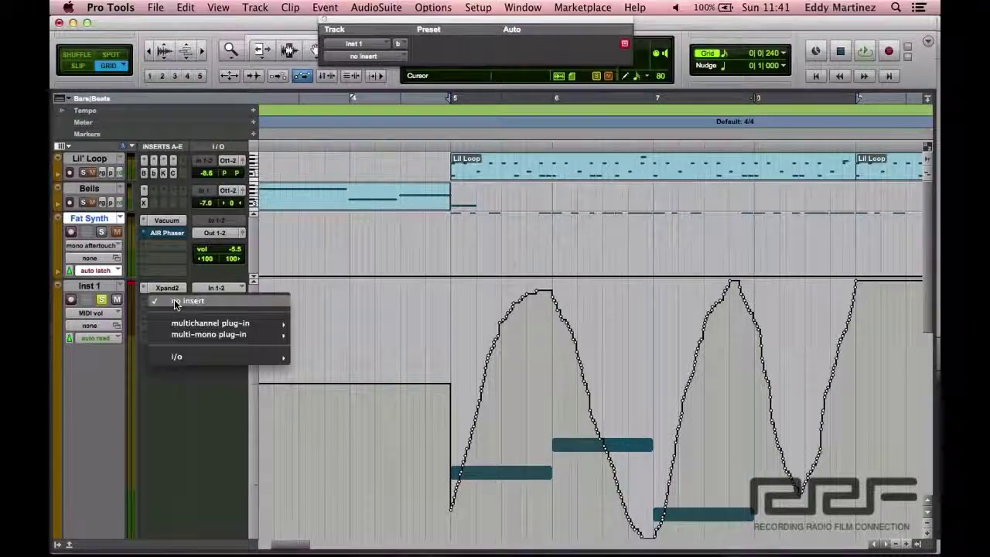
mouse_move(191, 325)
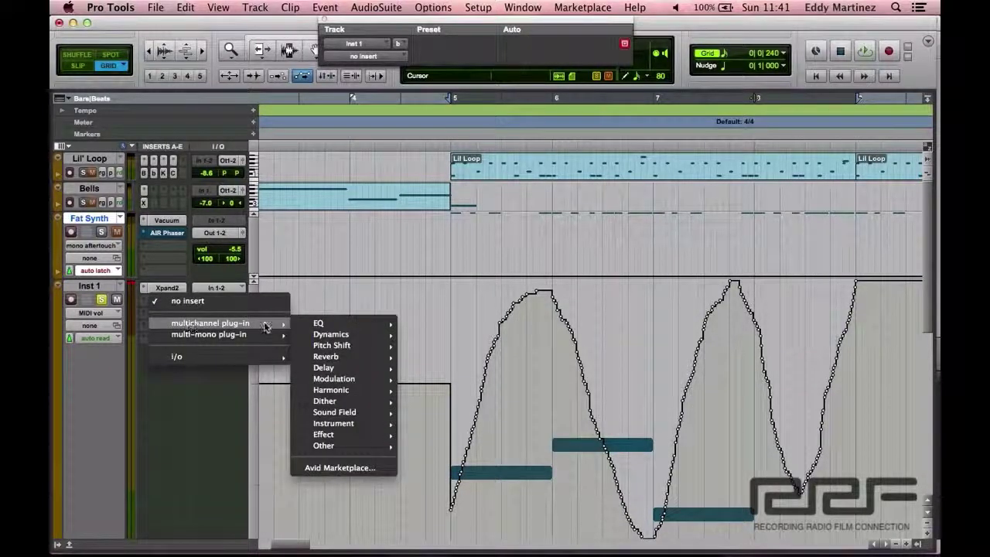
mouse_move(347, 334)
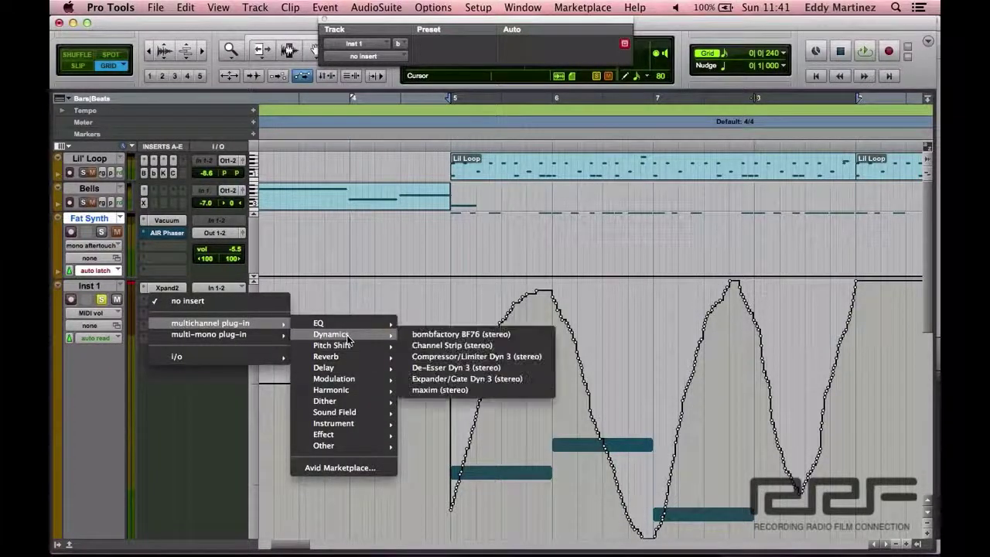
click(475, 357)
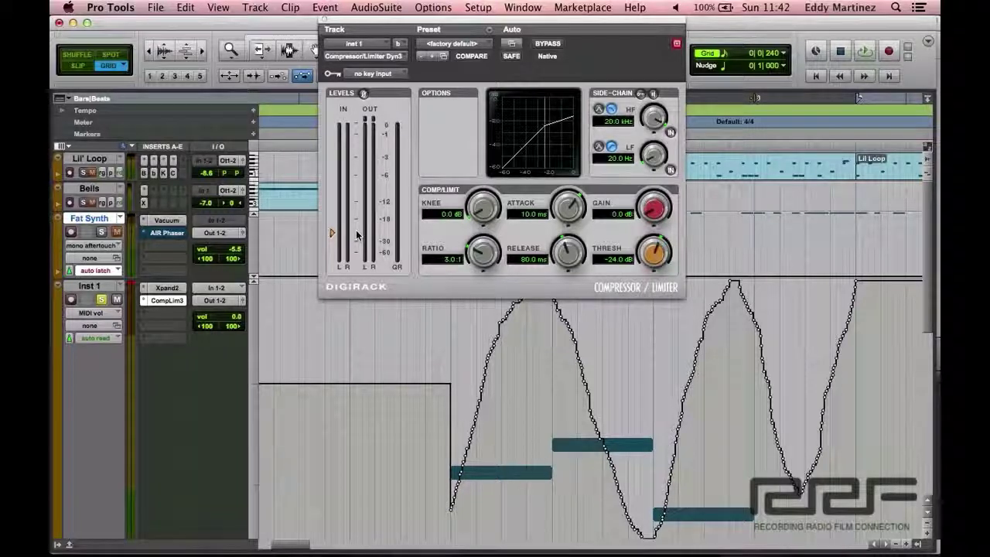
Play and stop the choir through the default 3.0:1 ratio, -24.0 dB threshold compressor
key(space)
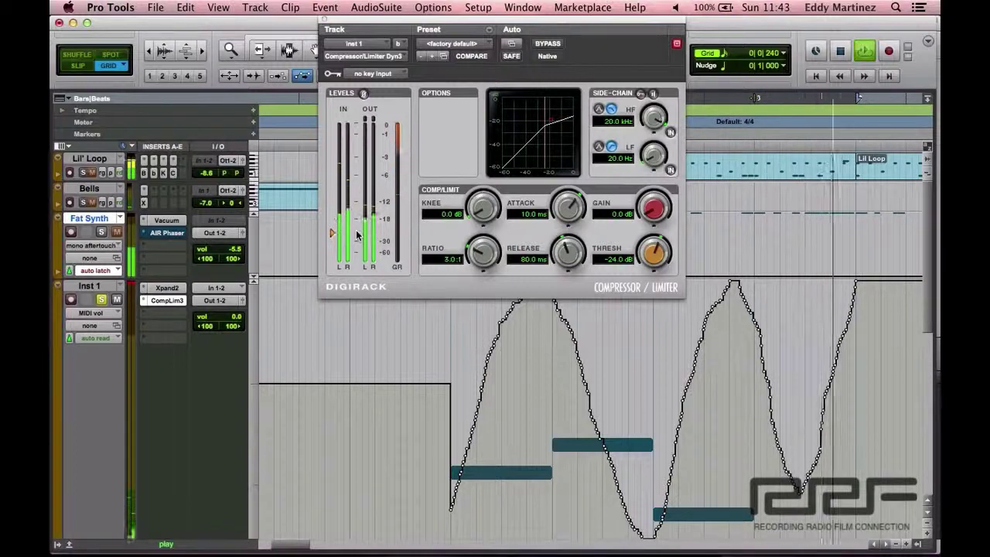
key(space)
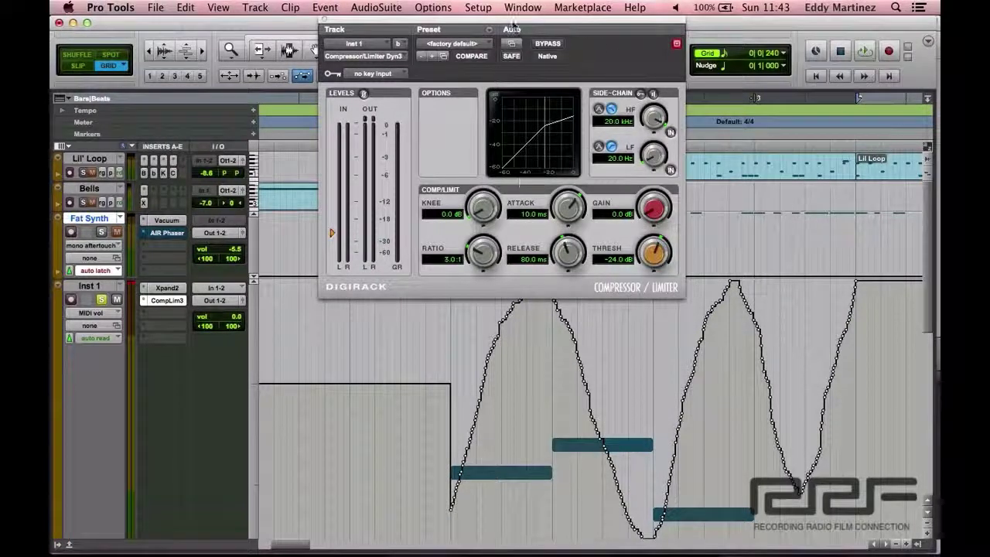
Set ratio 1:1, attack 10.0 us, release 5.0 ms, threshold -60.0 dB; keep factory default preset
click(475, 47)
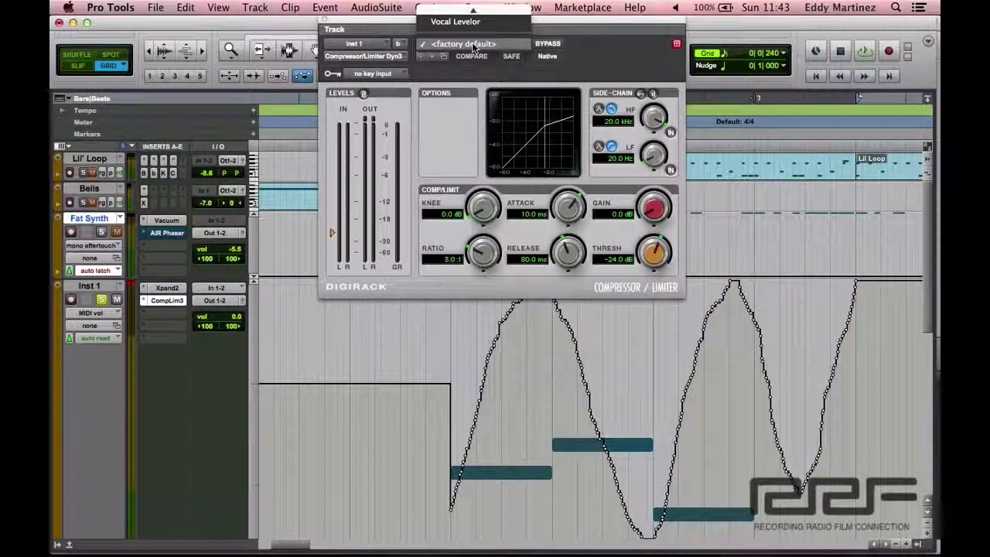
click(475, 214)
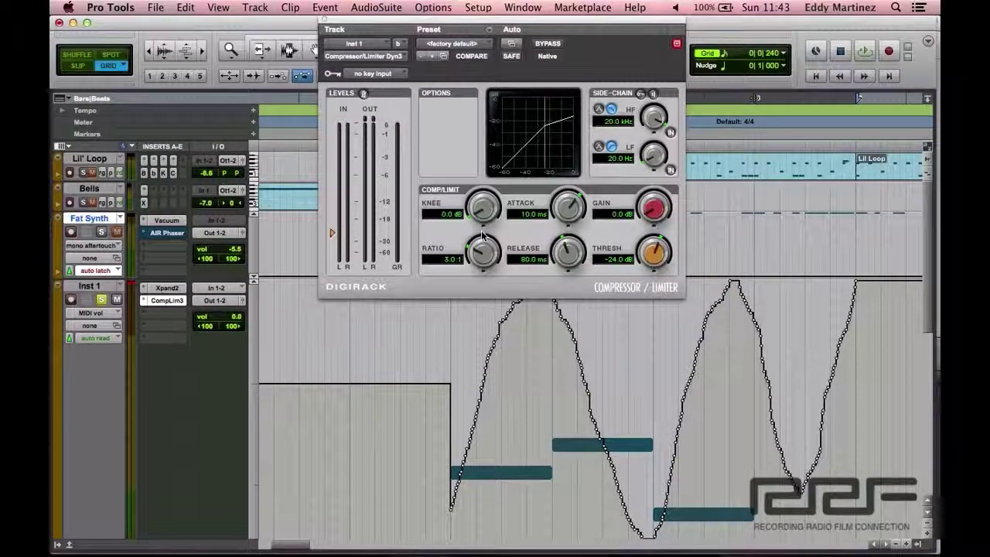
drag(480, 258, 481, 309)
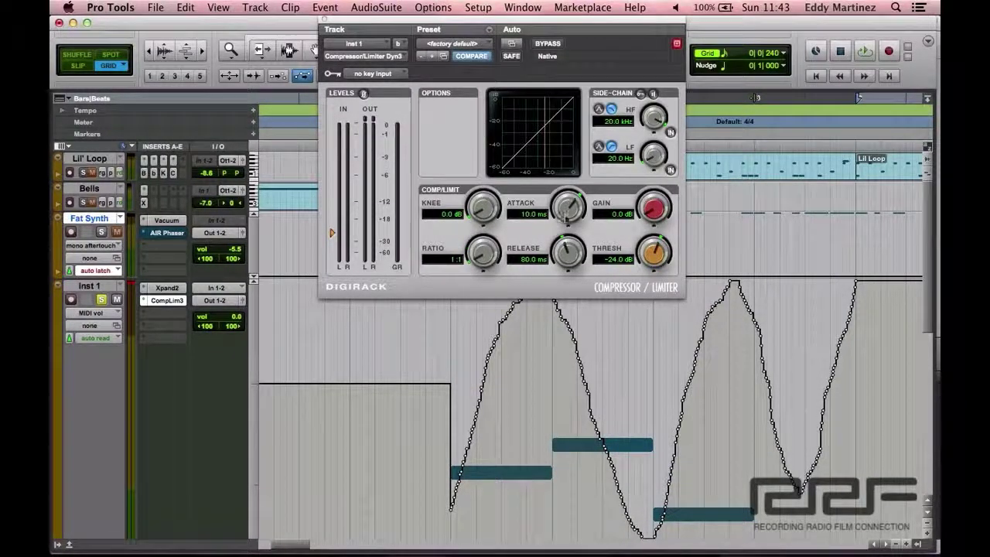
drag(568, 207, 588, 460)
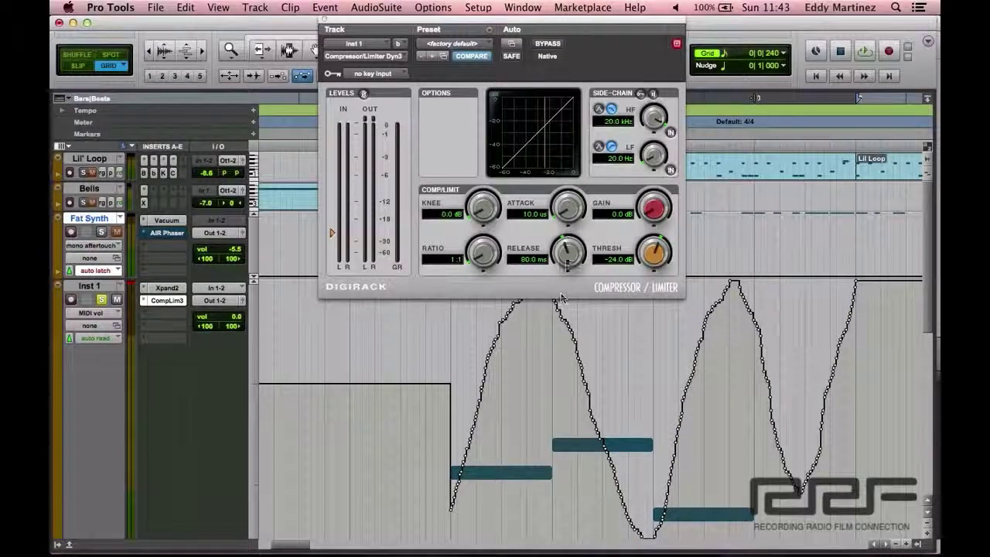
drag(568, 255, 577, 371)
drag(653, 253, 648, 487)
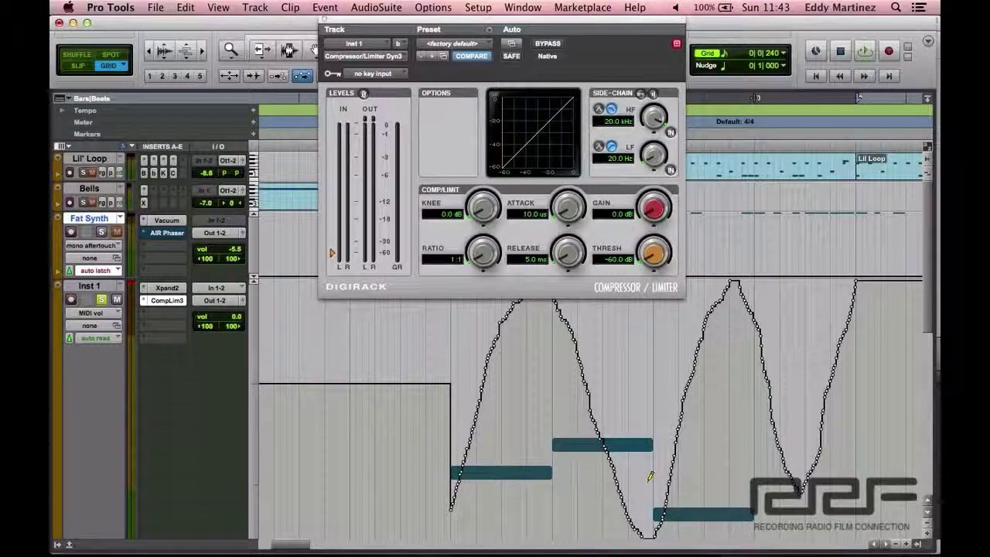
click(475, 43)
mouse_move(485, 6)
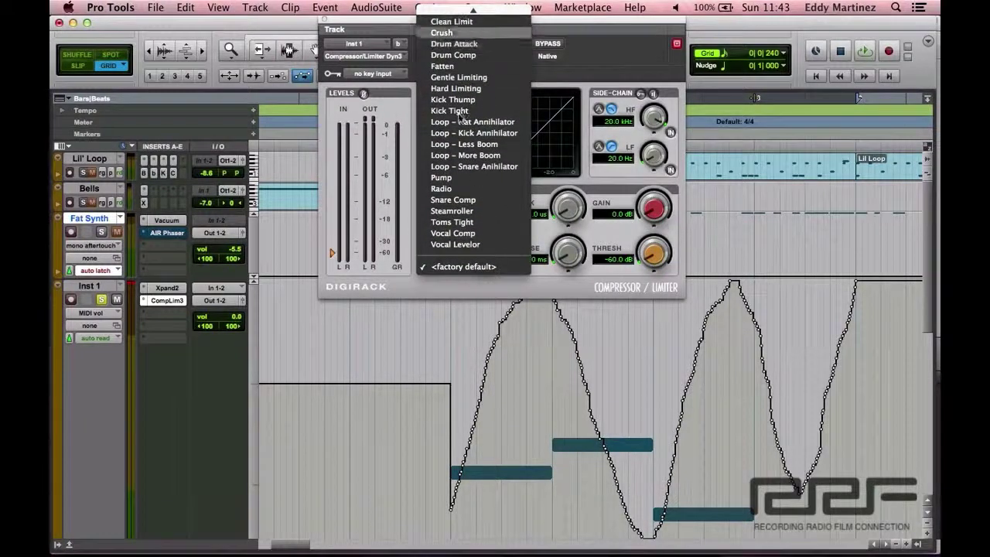
click(562, 80)
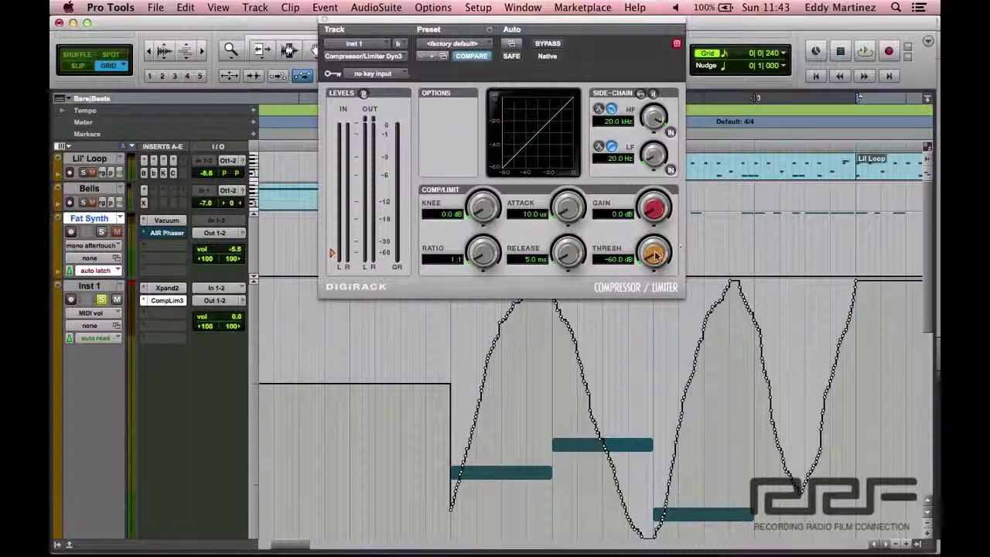
Raise the compressor threshold from -60.0 dB to -22.0 dB, ratio still 1:1
drag(654, 255, 635, 167)
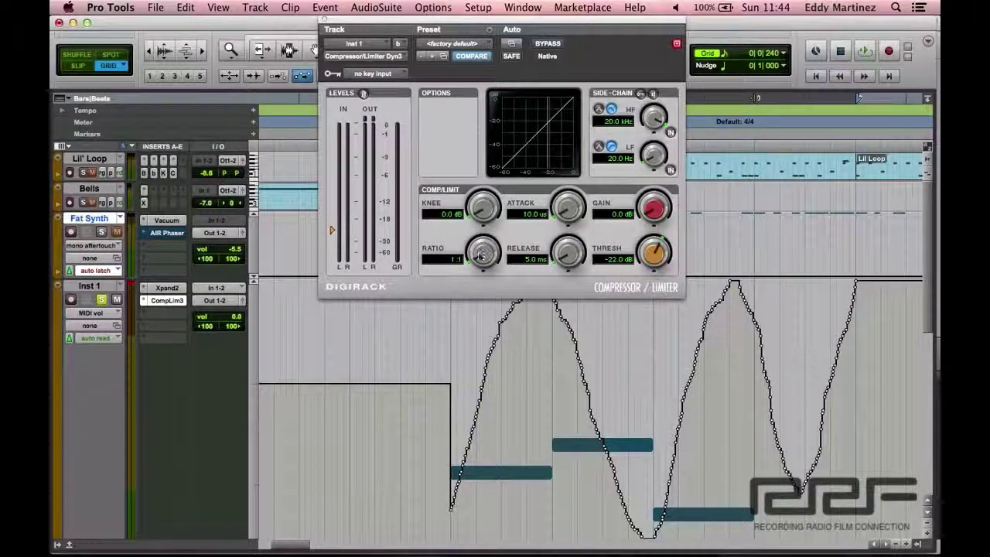
Raise the compressor ratio from 1:1 to 3.0:1 while the choir plays back
click(479, 257)
drag(479, 256, 478, 238)
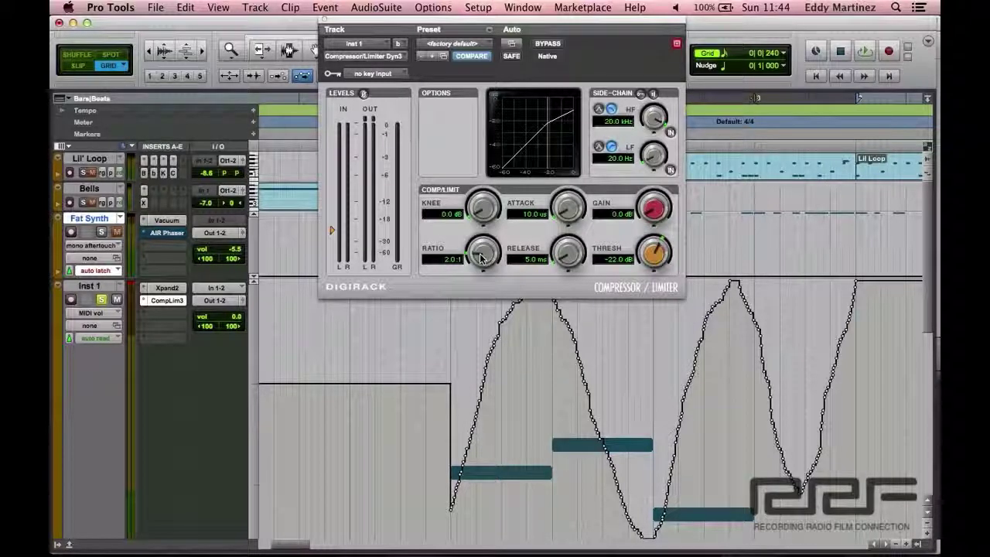
drag(480, 258, 488, 312)
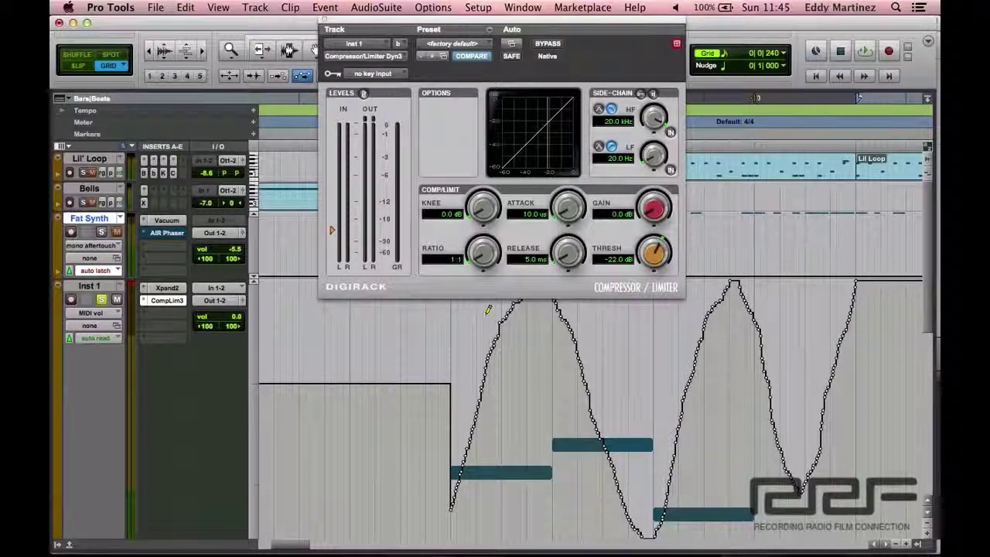
key(space)
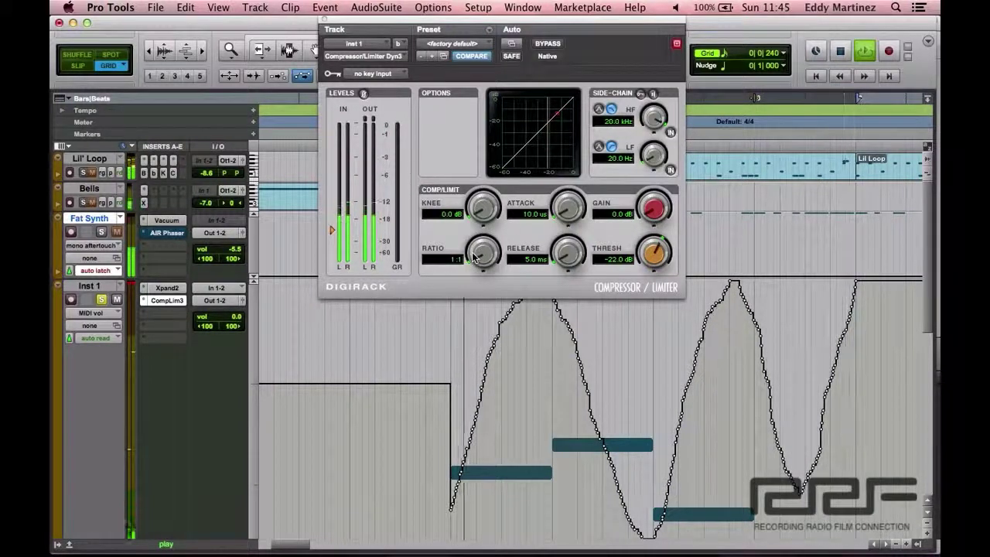
drag(473, 258, 467, 222)
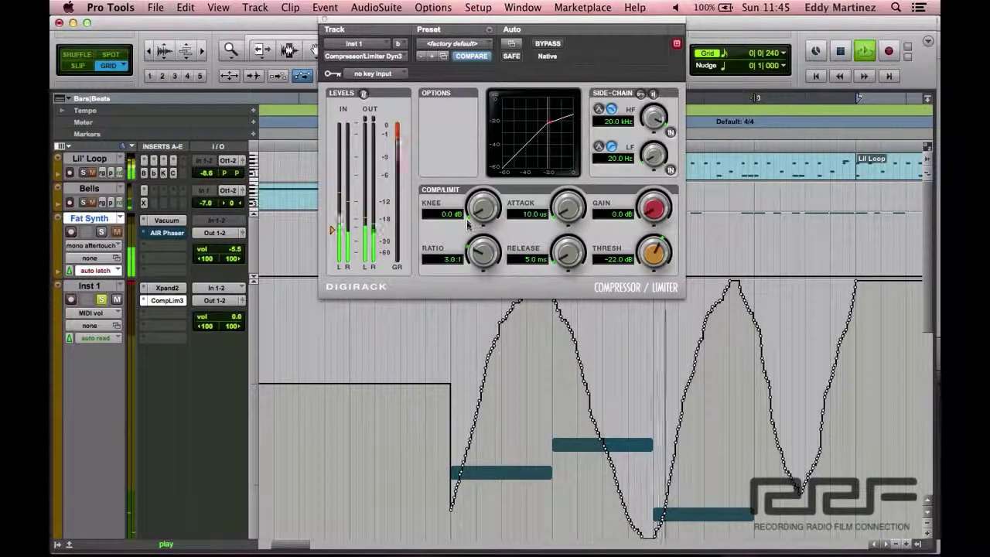
Soften the compressor knee, then pull it back down to about 2.7 dB
drag(466, 222, 467, 225)
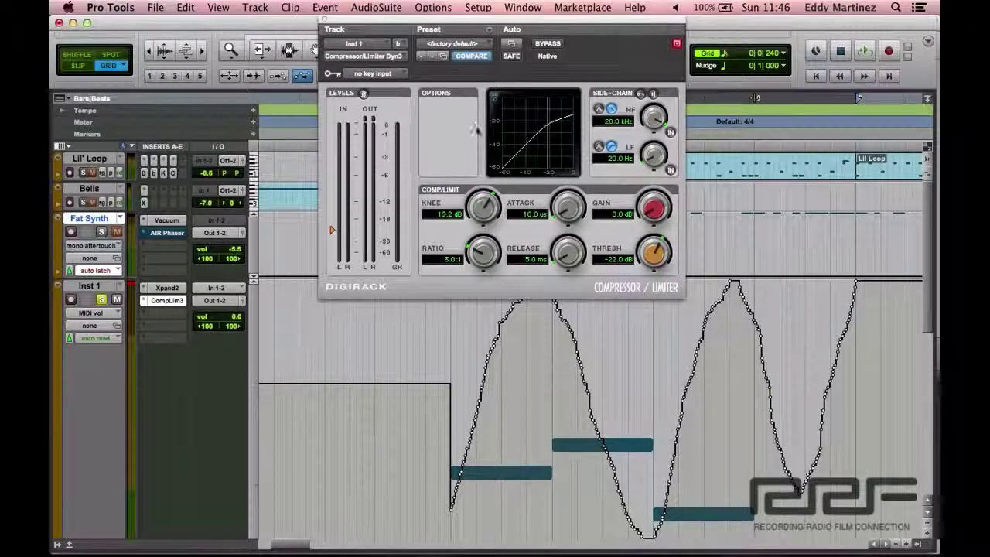
drag(483, 168, 501, 291)
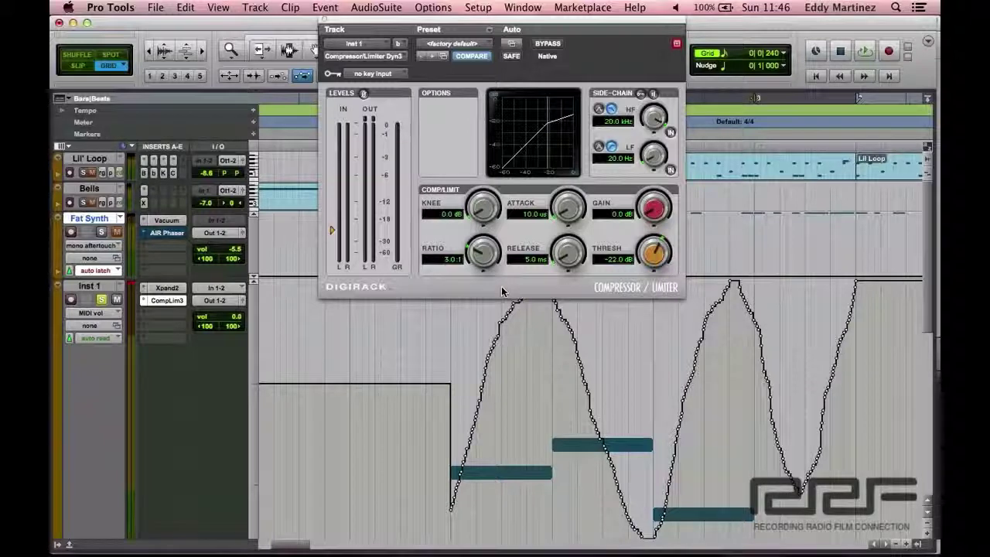
Start playback and raise the compressor knee to 13.5 dB
key(space)
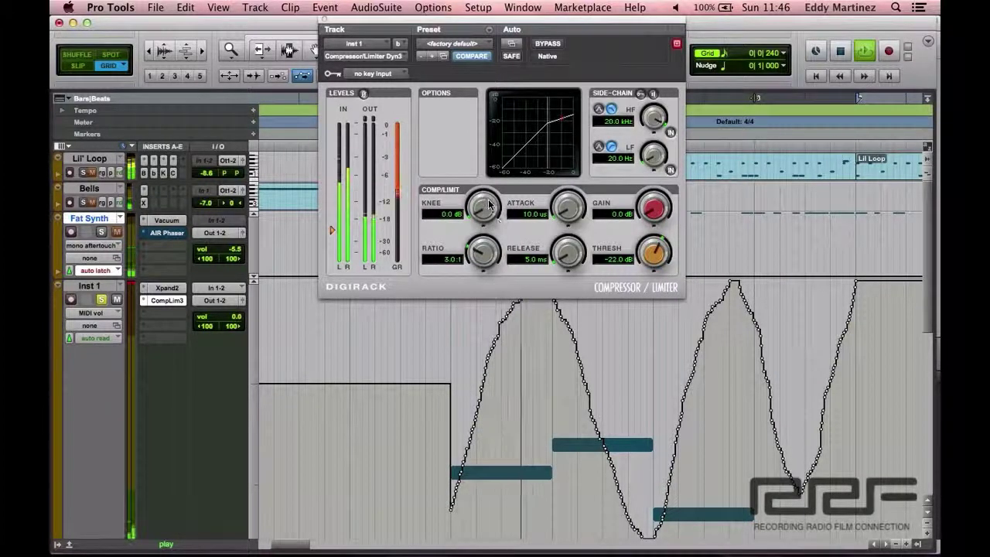
drag(480, 214, 468, 147)
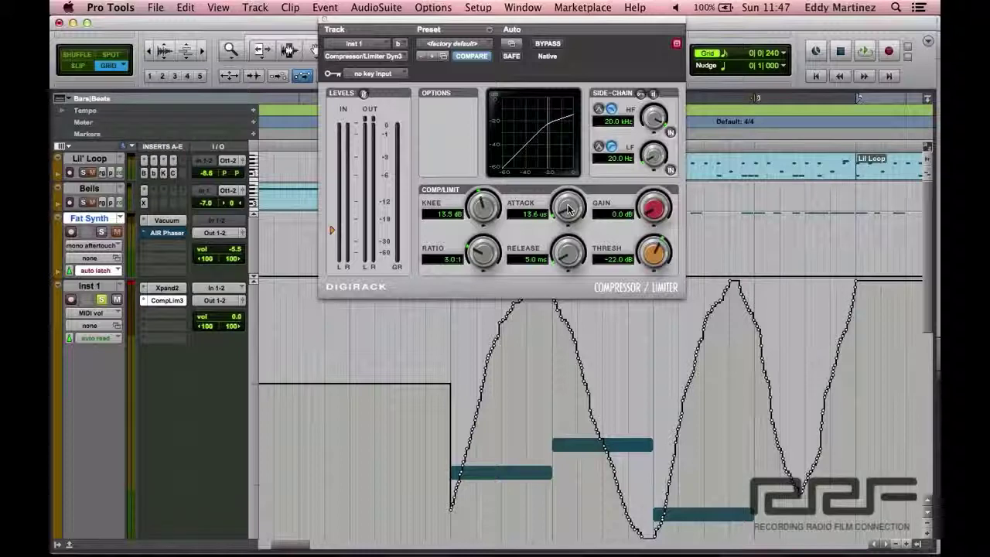
Audition several attack times during playback, leaving the attack at about 5.1 ms
drag(570, 208, 564, 187)
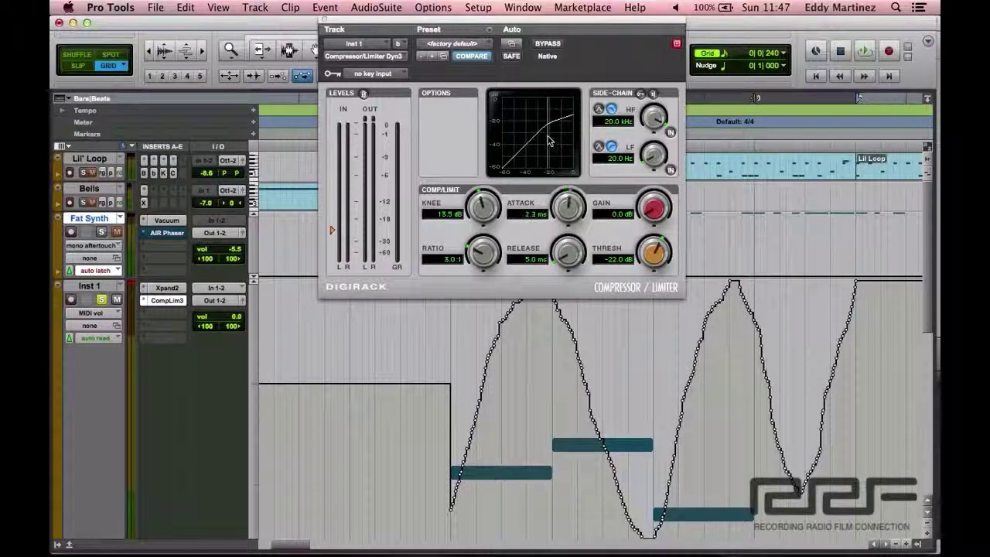
drag(549, 145, 545, 145)
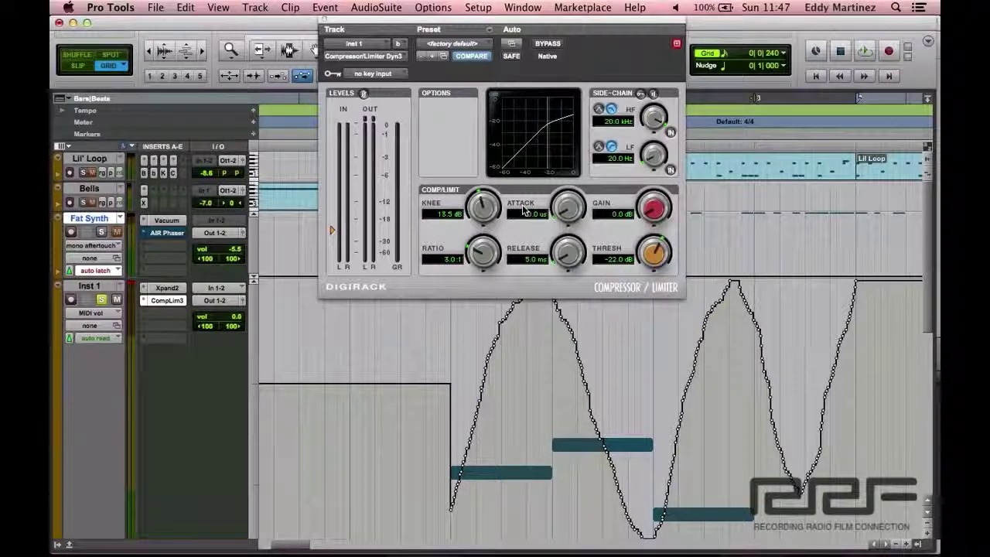
key(space)
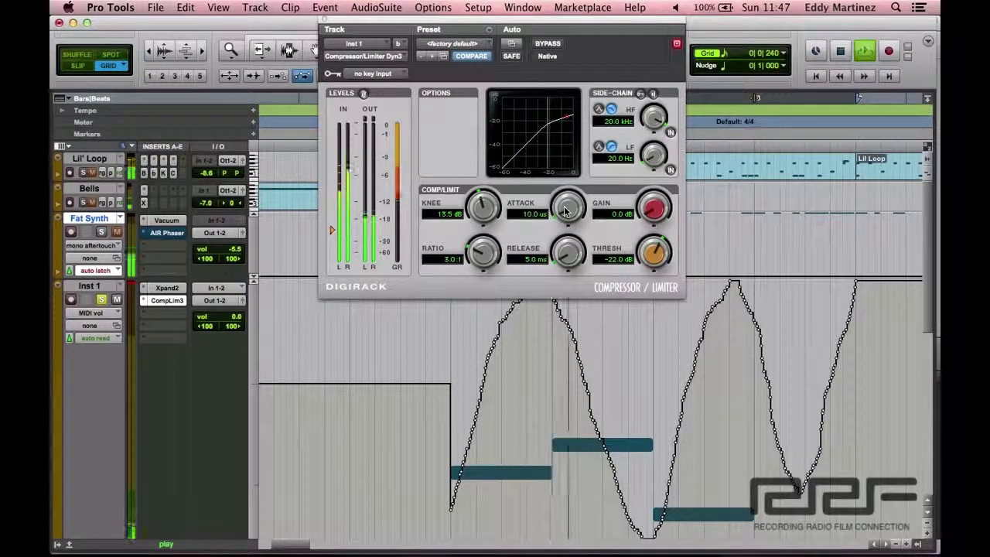
drag(565, 210, 560, 173)
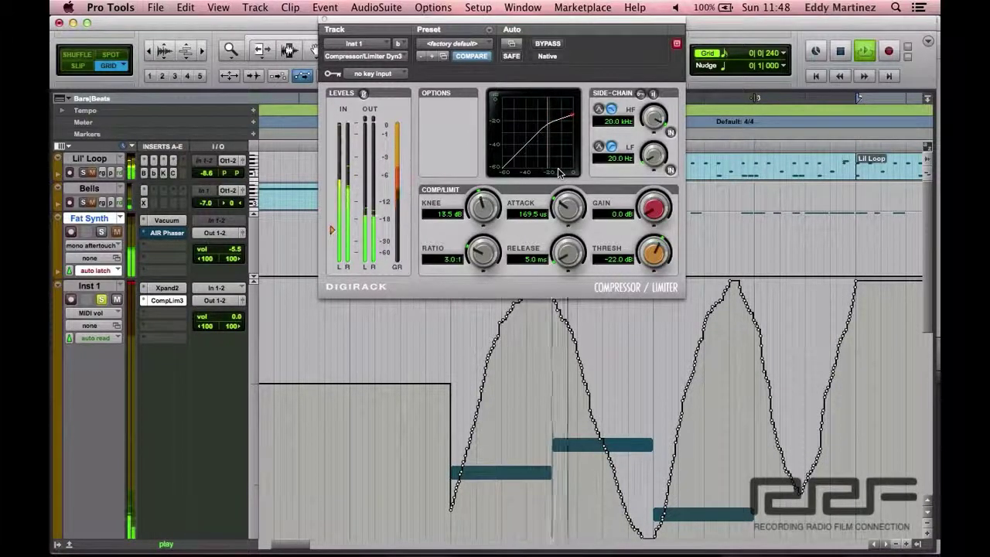
drag(560, 173, 559, 148)
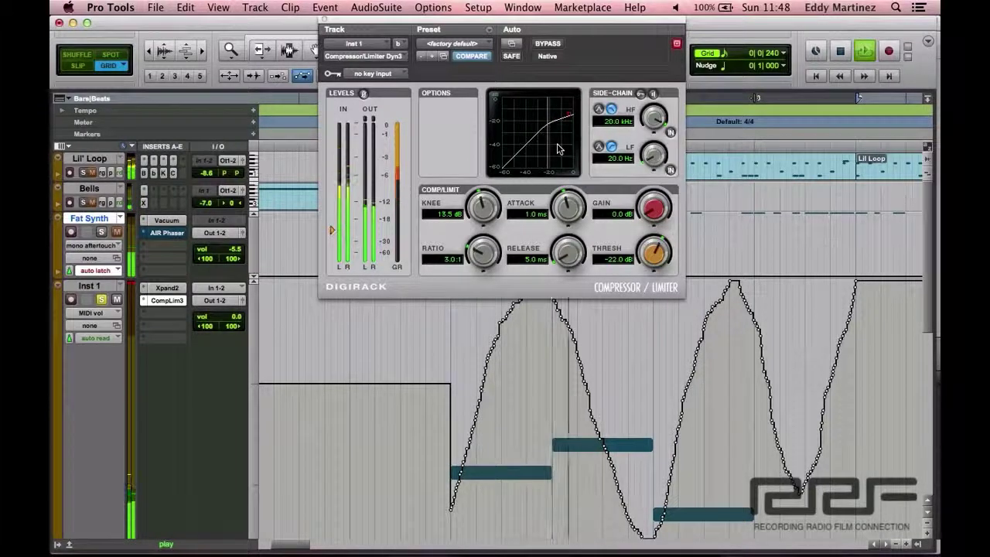
drag(558, 148, 557, 128)
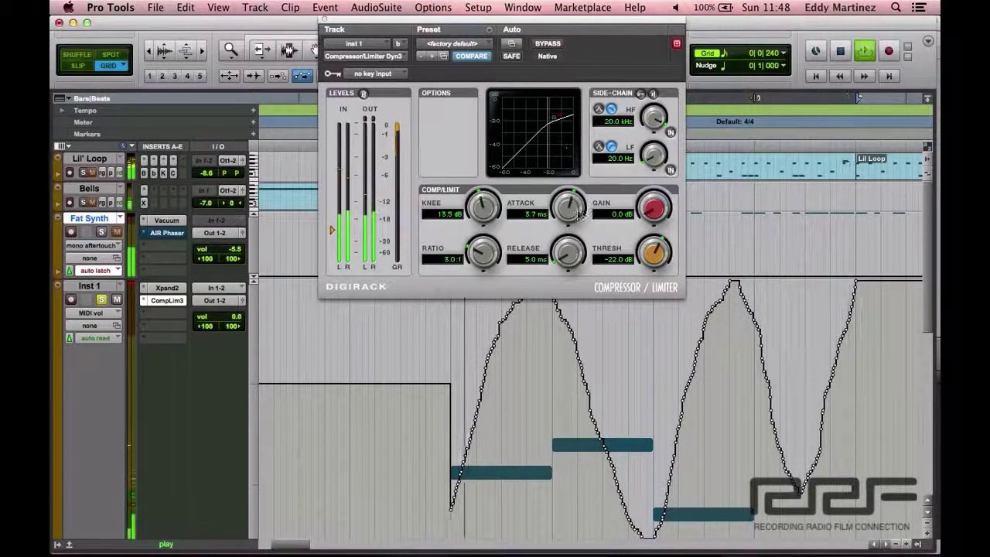
drag(578, 216, 573, 210)
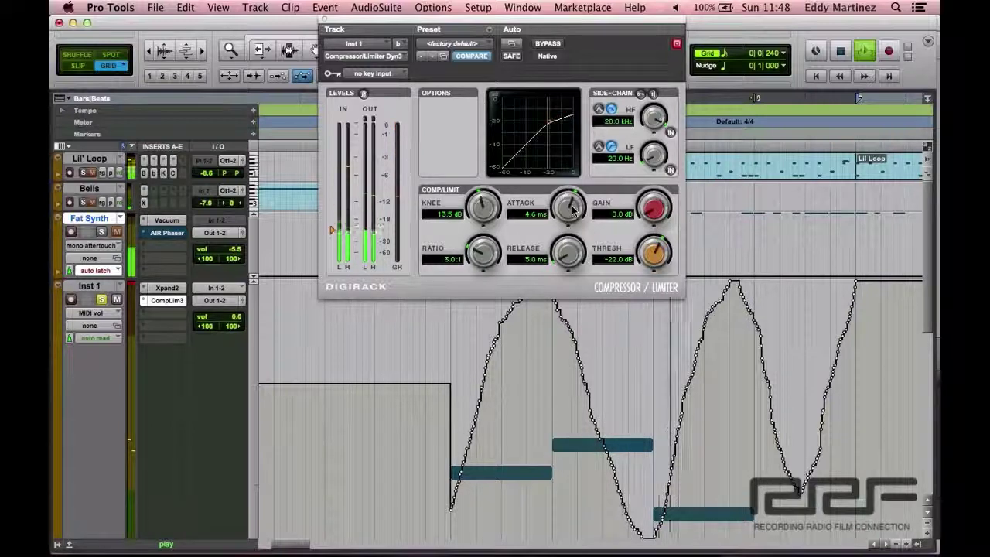
drag(572, 211, 573, 216)
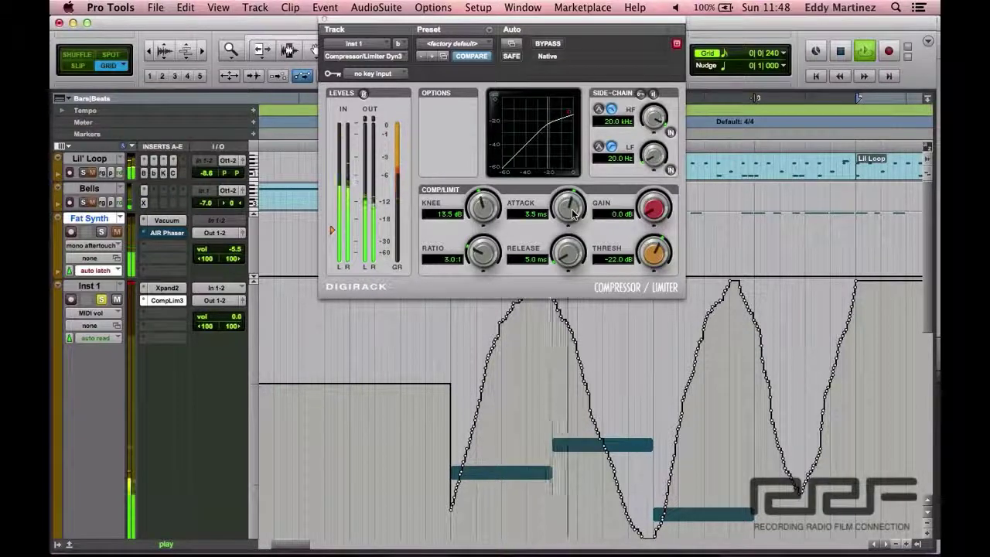
drag(573, 214, 573, 209)
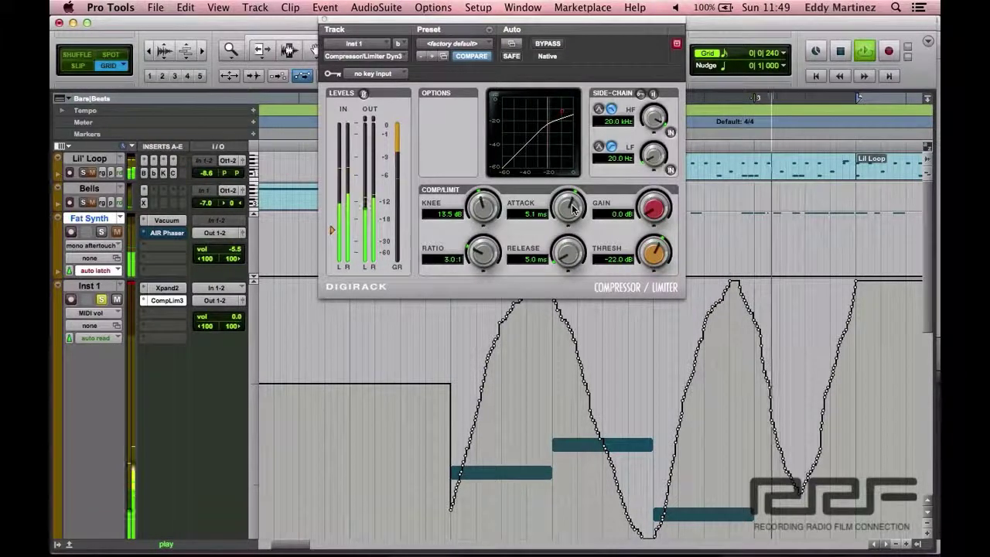
Stop playback and try a 50 ms release, ending with release at 5.0 ms
key(space)
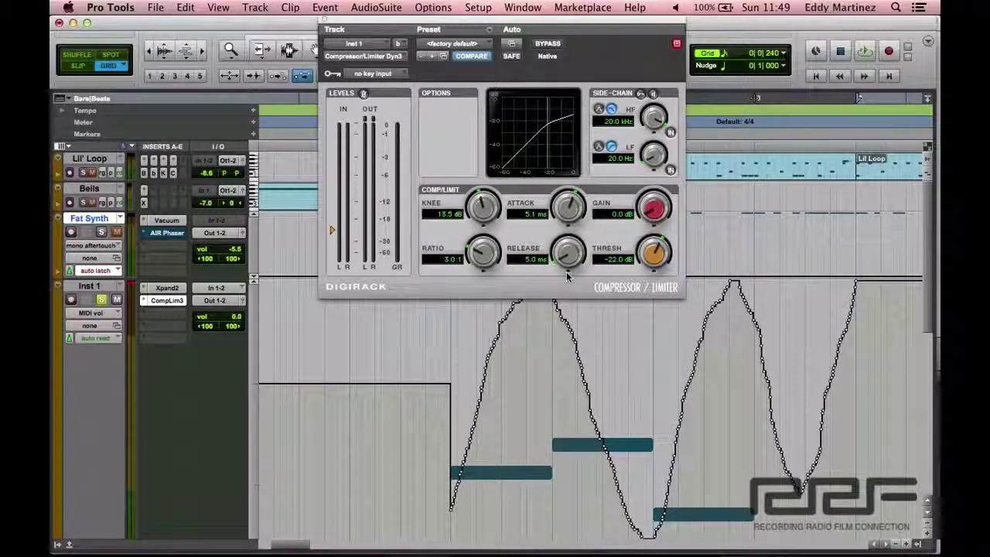
drag(566, 272, 564, 350)
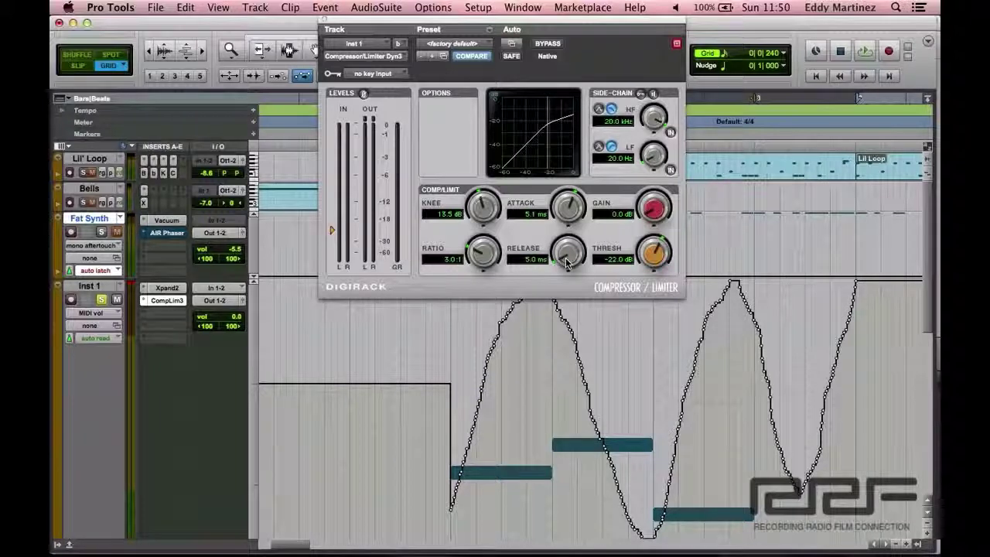
Play the choir and adjust the compressor release, settling on 37.0 ms
key(space)
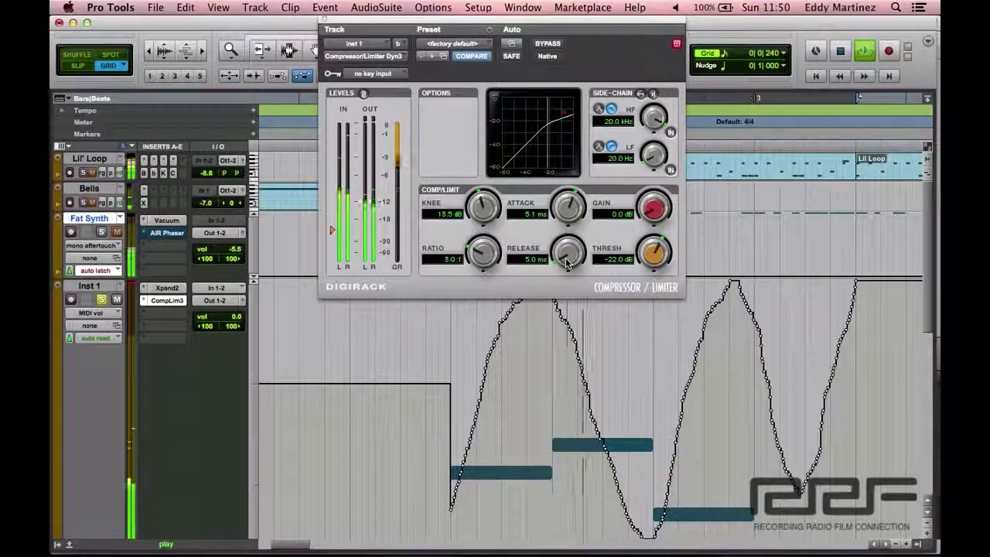
drag(566, 262, 547, 208)
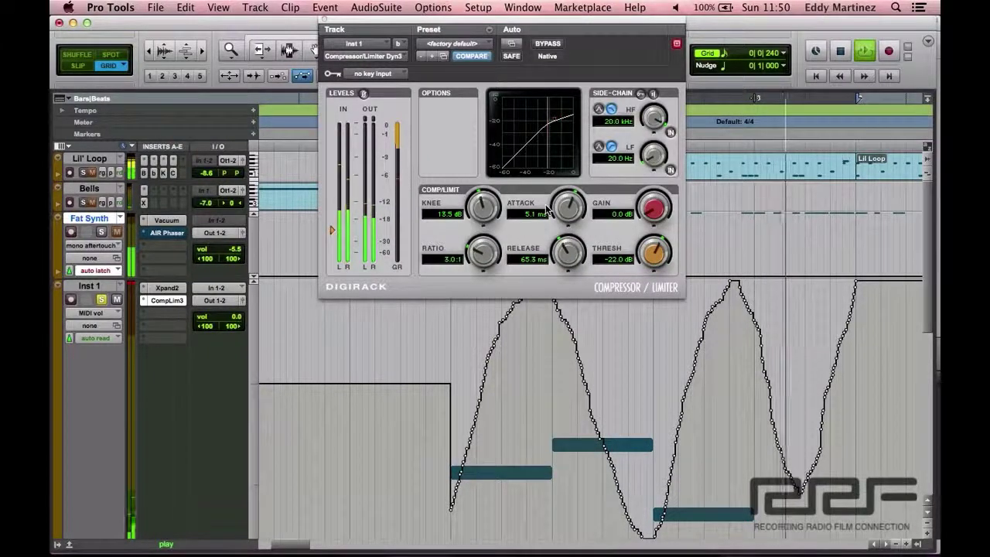
drag(547, 208, 546, 220)
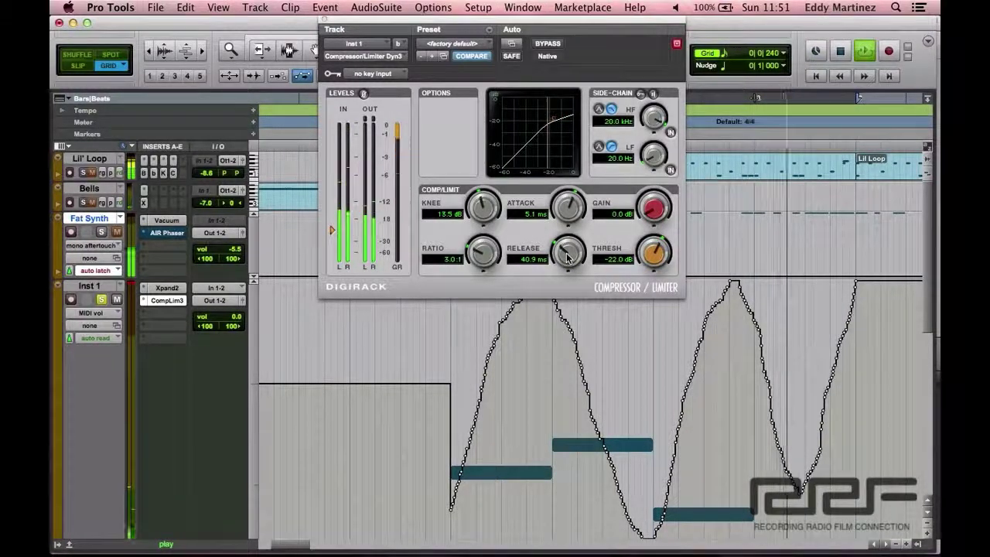
drag(566, 259, 567, 259)
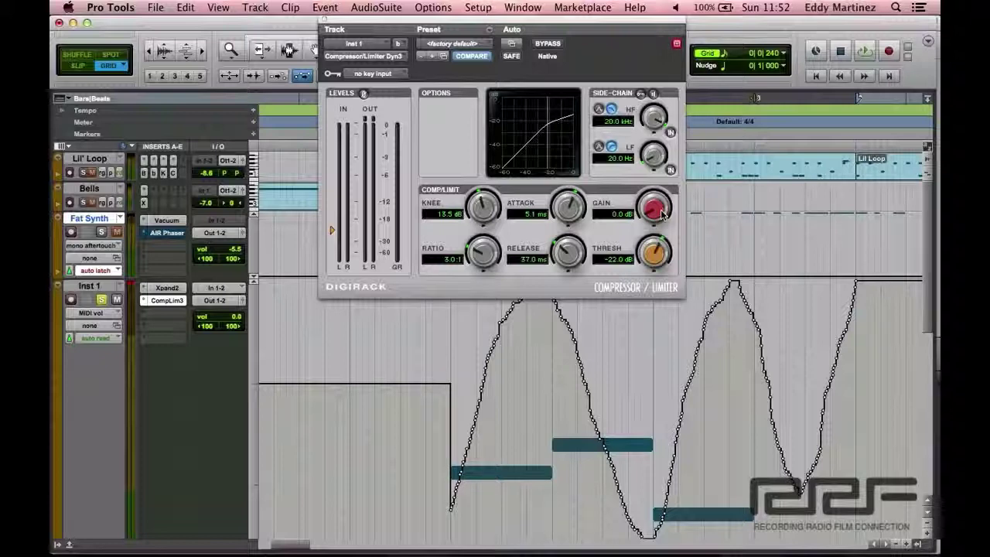
Start playback to hear the Inst 1 Dyn3 compressor with makeup gain still at 0.0 dB
key(space)
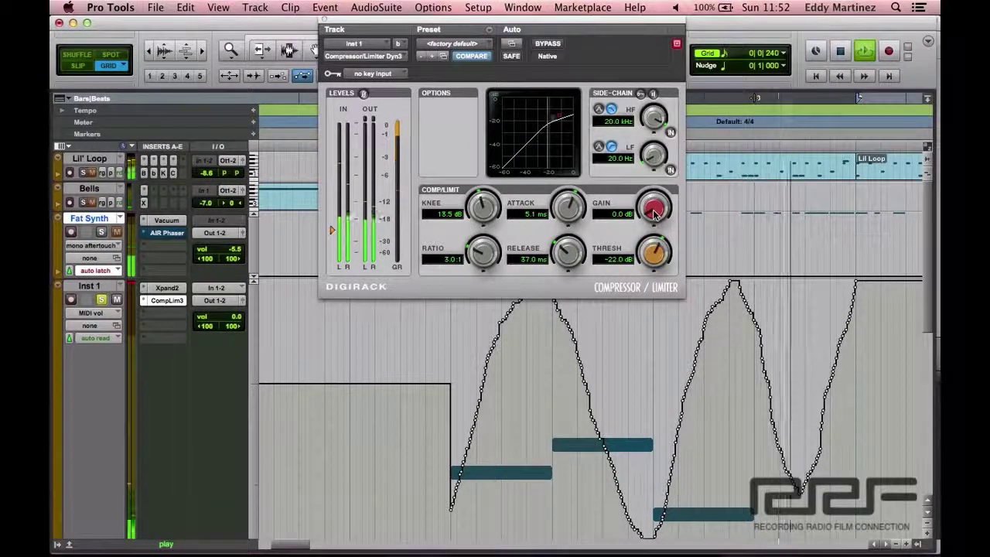
During playback, push the Dyn3 makeup gain to about 3 dB, then settle it at 2.0 dB
drag(655, 212, 654, 206)
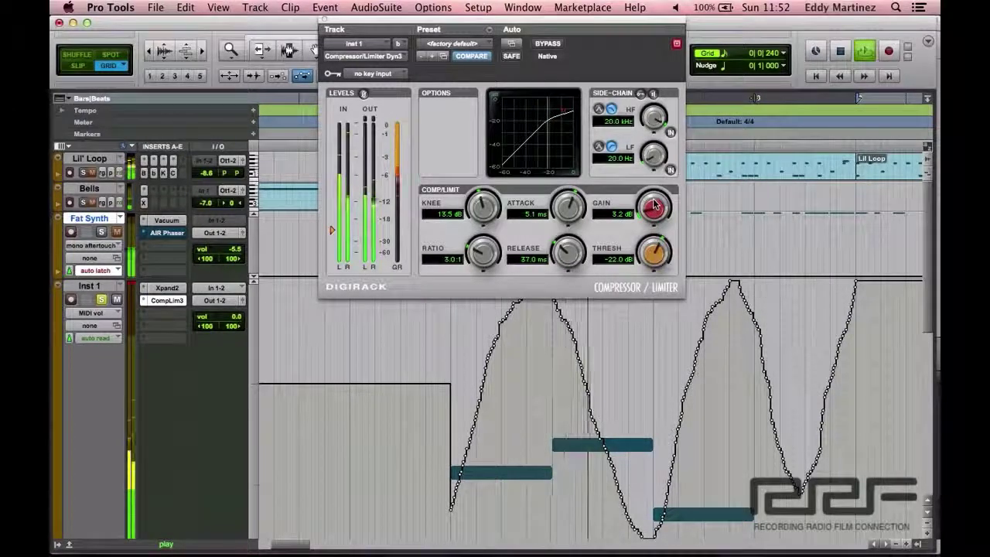
drag(654, 204, 654, 208)
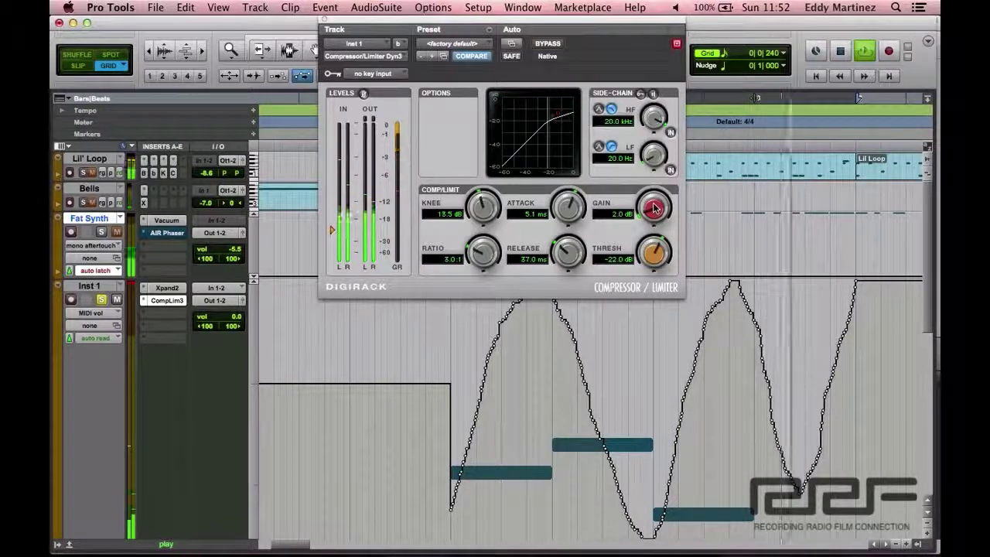
Stop playback with the compressor's makeup gain left at 2.0 dB
key(space)
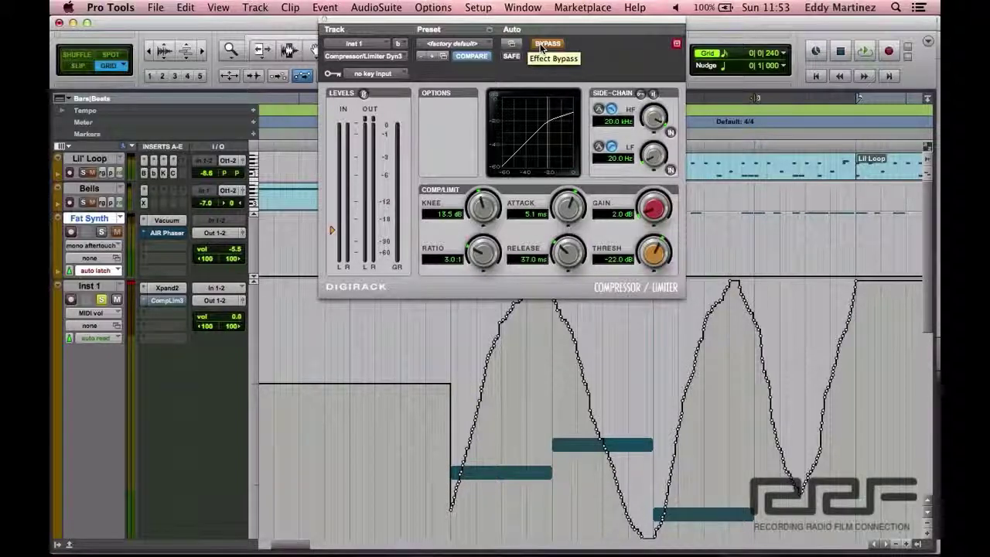
Play the choir with the Dyn3 compressor bypassed to hear it uncompressed, then stop
key(space)
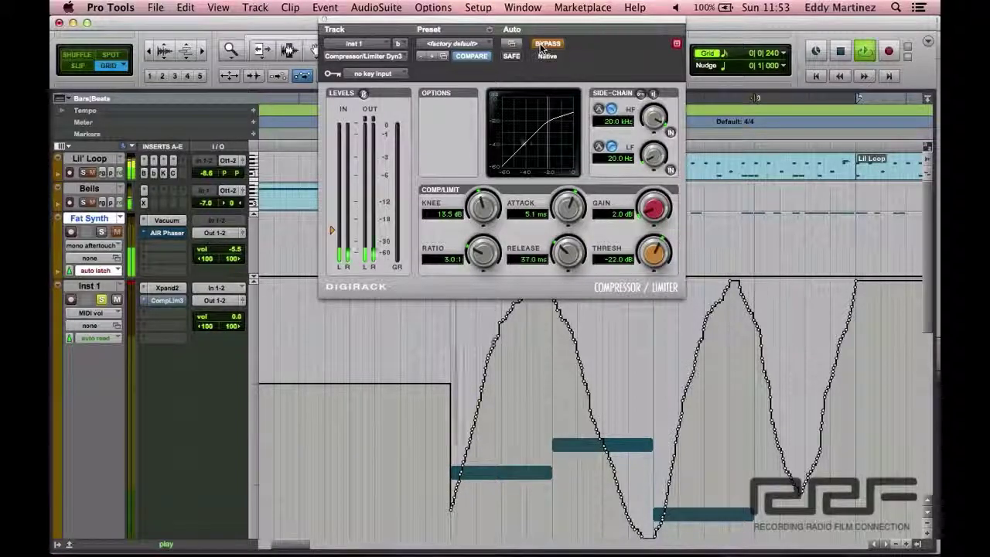
click(544, 45)
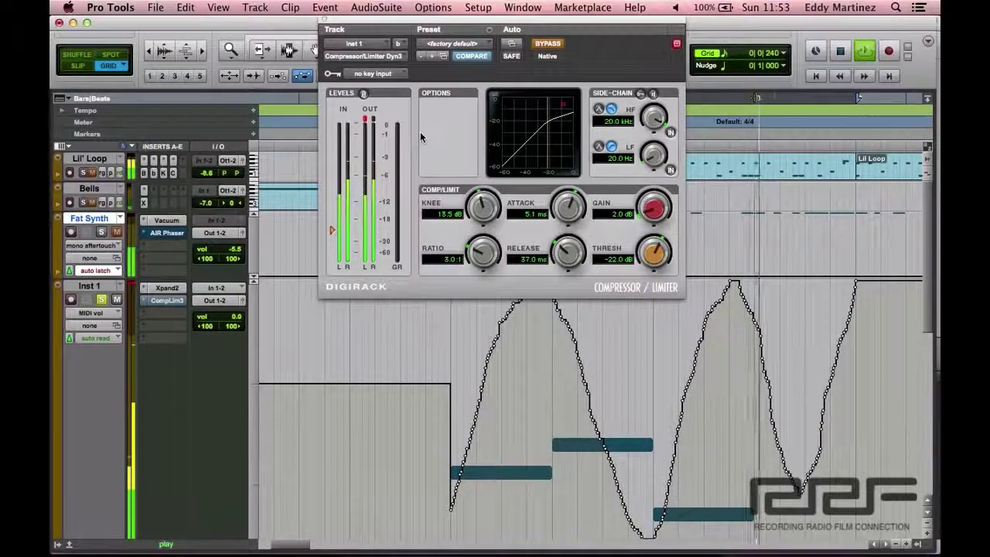
key(space)
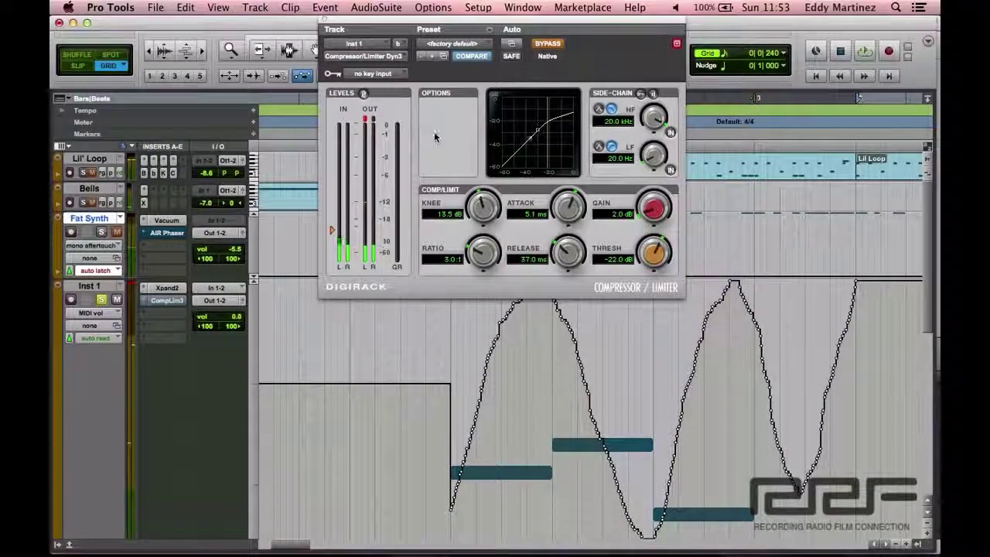
Re-enable the Dyn3 compressor on Inst 1 and play back the compressed choir
click(541, 46)
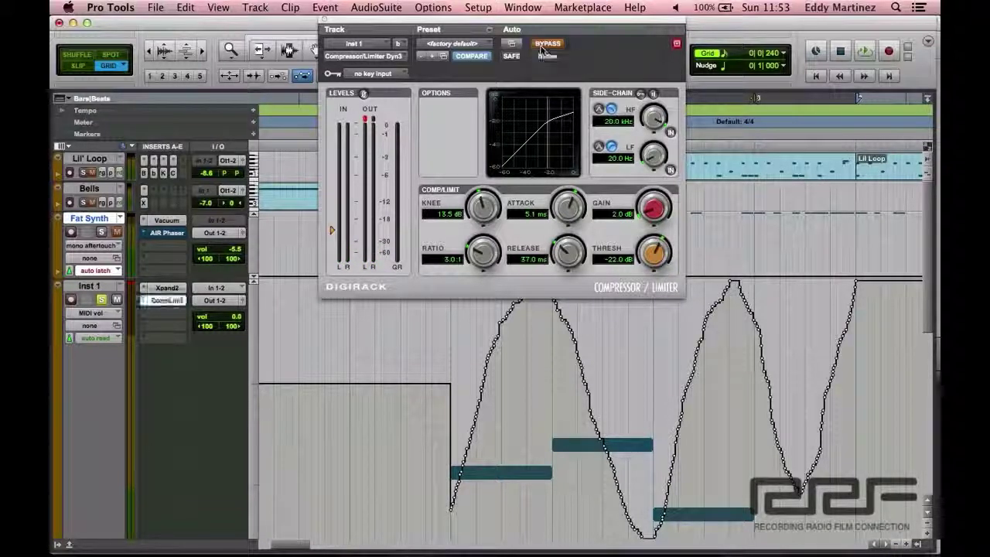
key(space)
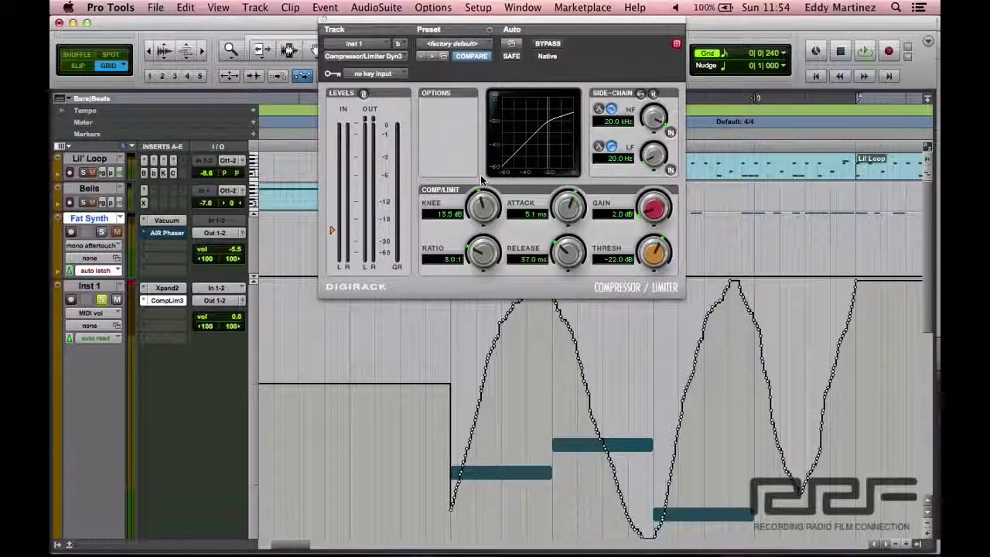
While playing, raise the Dyn3 makeup gain from 2.0 dB to about 6.4 dB, then stop
key(space)
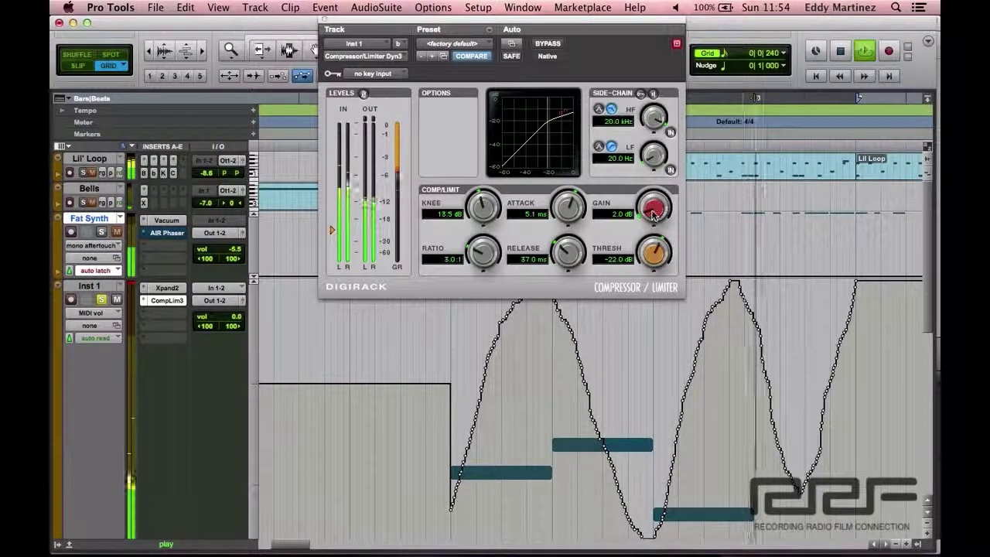
drag(653, 215, 654, 202)
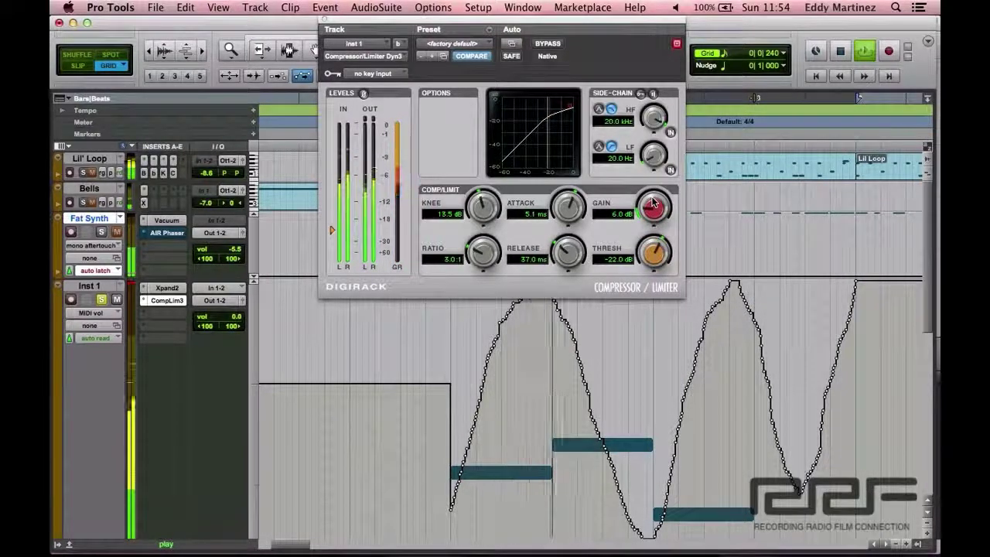
drag(652, 200, 654, 201)
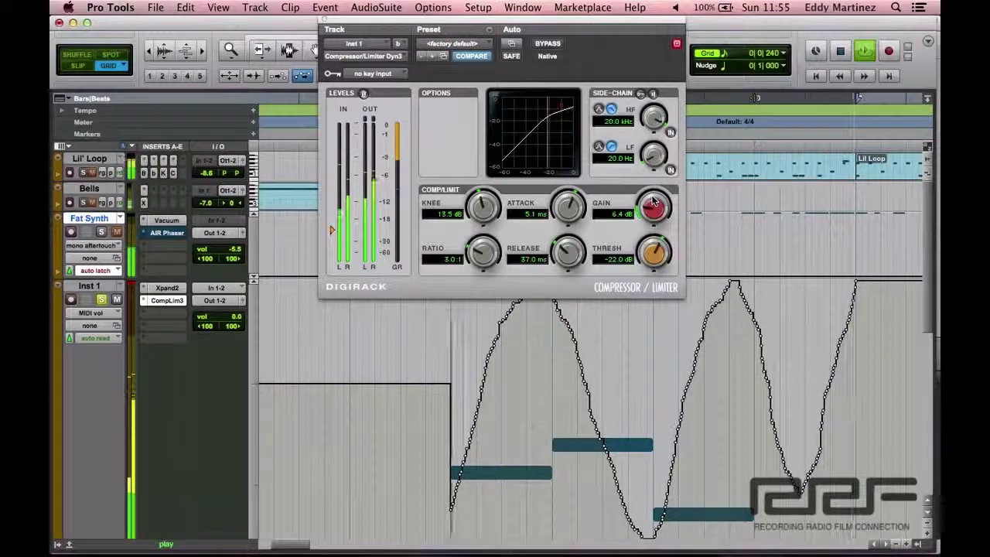
key(space)
key(space)
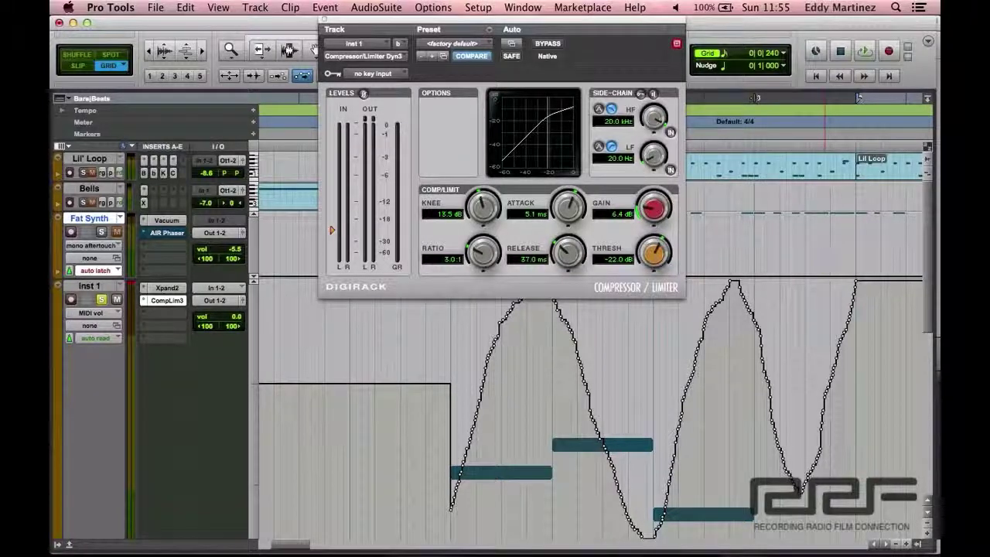
Close the compressor, play the full mix, set Inst 1's input to In 1-2, and reopen CompLim3
click(325, 19)
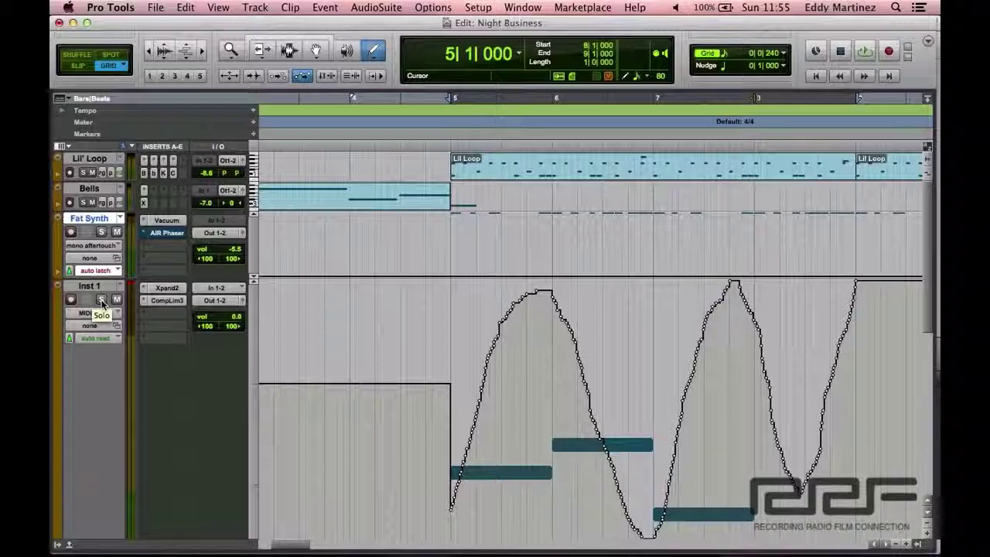
key(space)
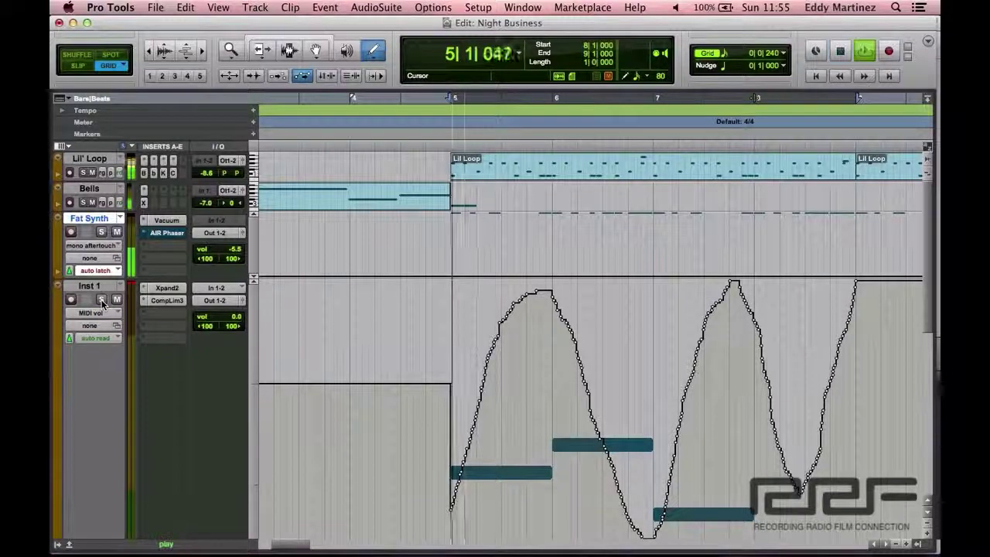
click(232, 287)
mouse_move(232, 289)
click(325, 288)
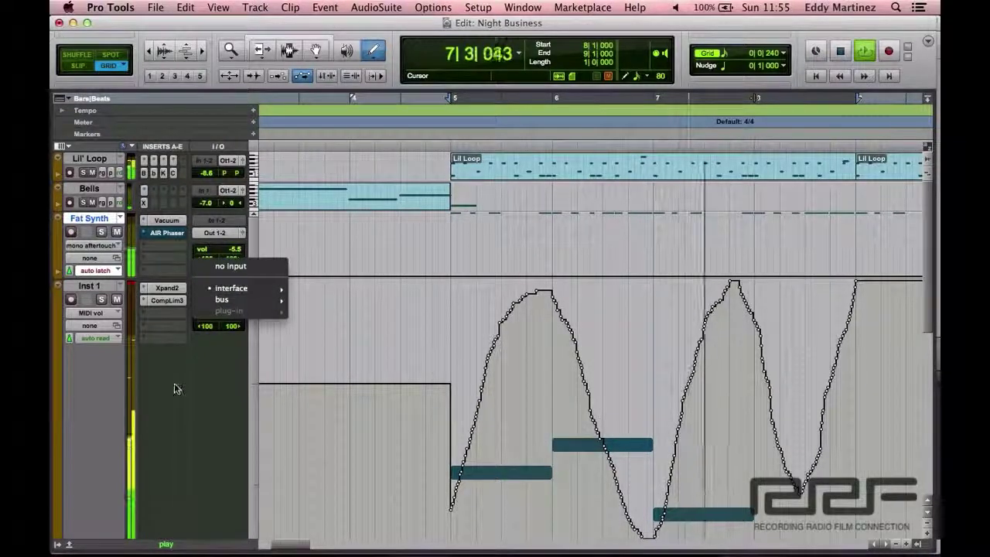
click(167, 301)
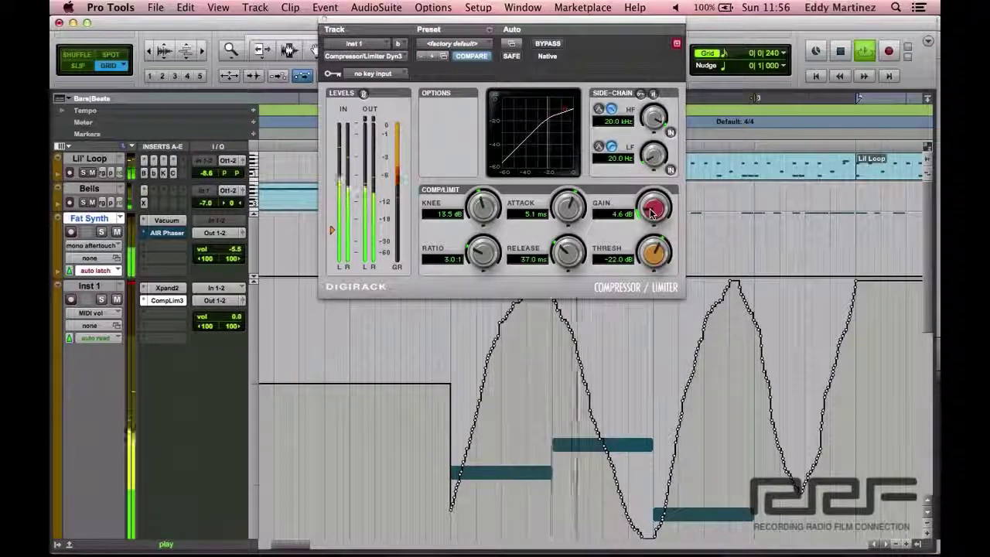
Lower the makeup gain to 4.0 dB, stop playback, and close the compressor window
scroll(651, 213, down, 3)
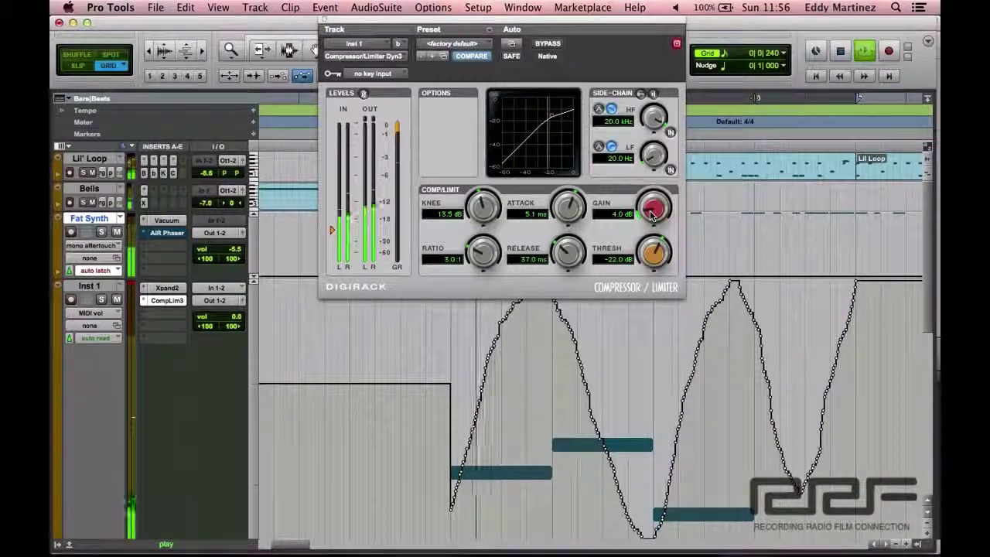
key(space)
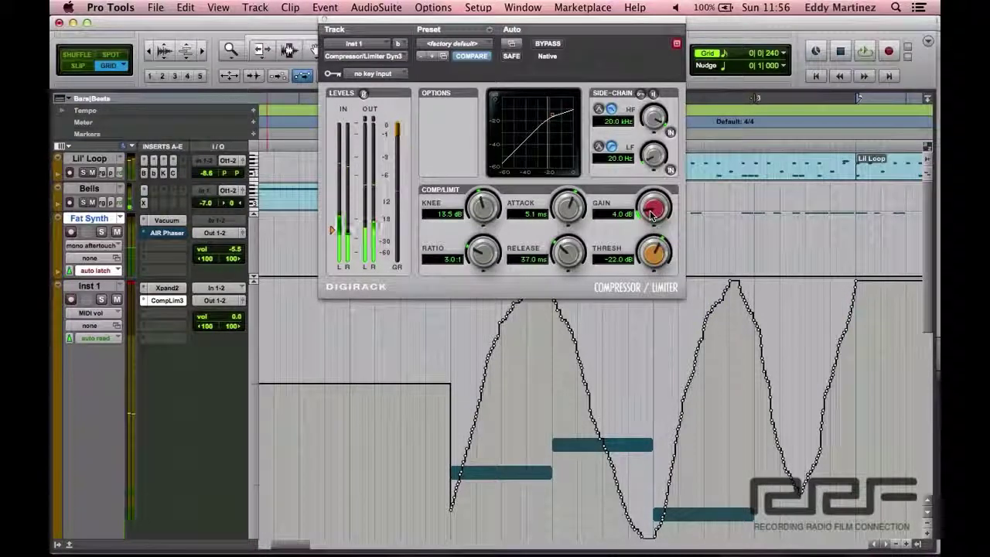
click(325, 21)
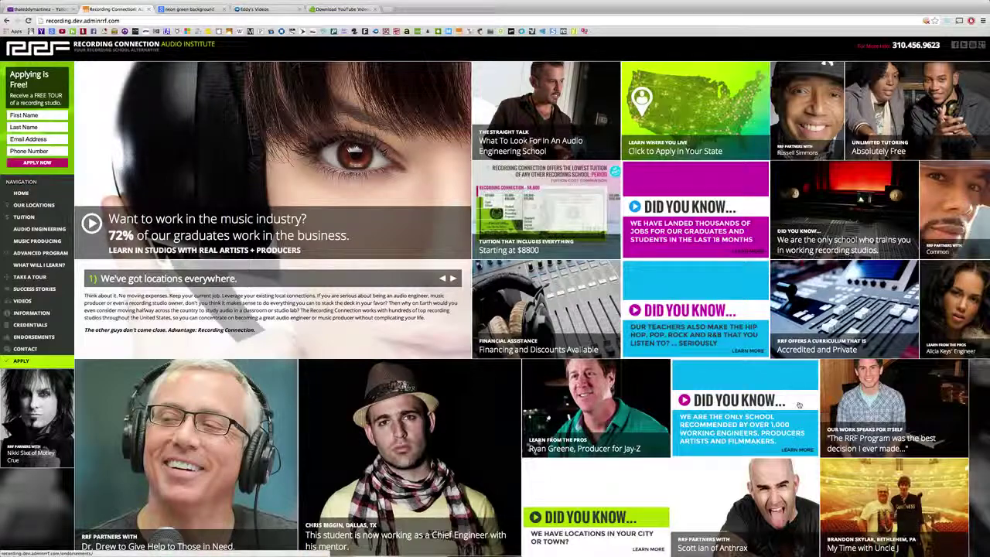
Scroll up and down the Recording Connection Audio School Locations page and its US map
scroll(799, 404, down, 5)
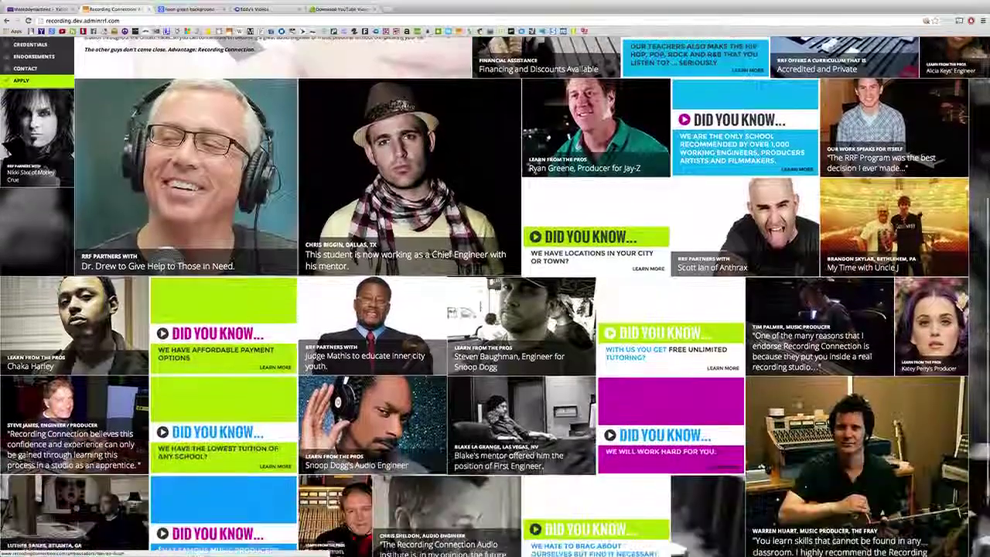
scroll(495, 294, down, 2)
scroll(495, 294, up, 5)
scroll(495, 294, up, 2)
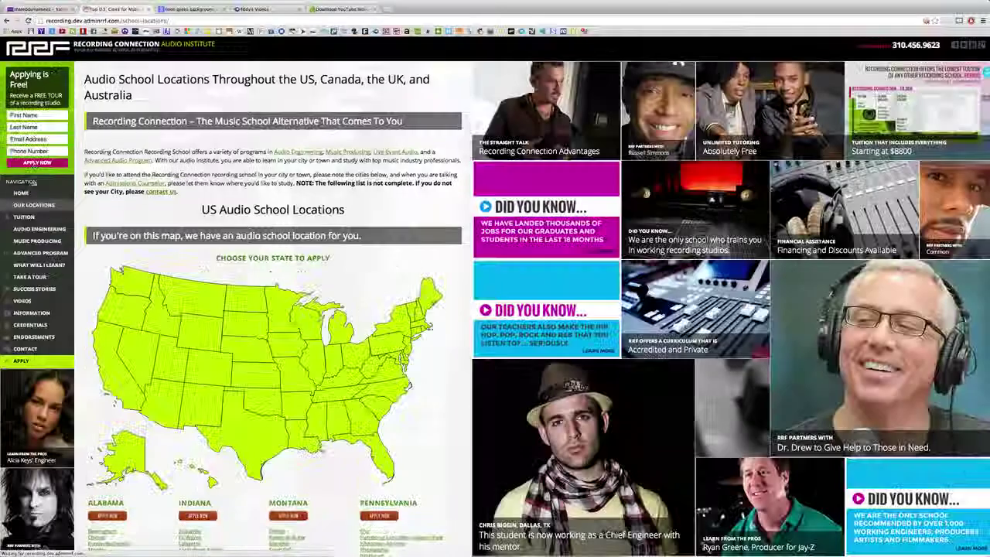
scroll(645, 377, down, 4)
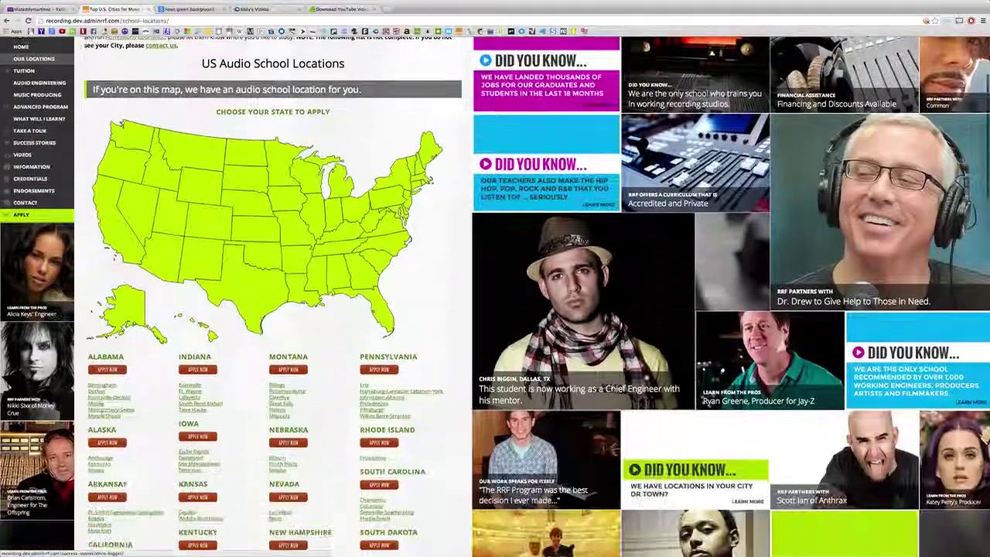